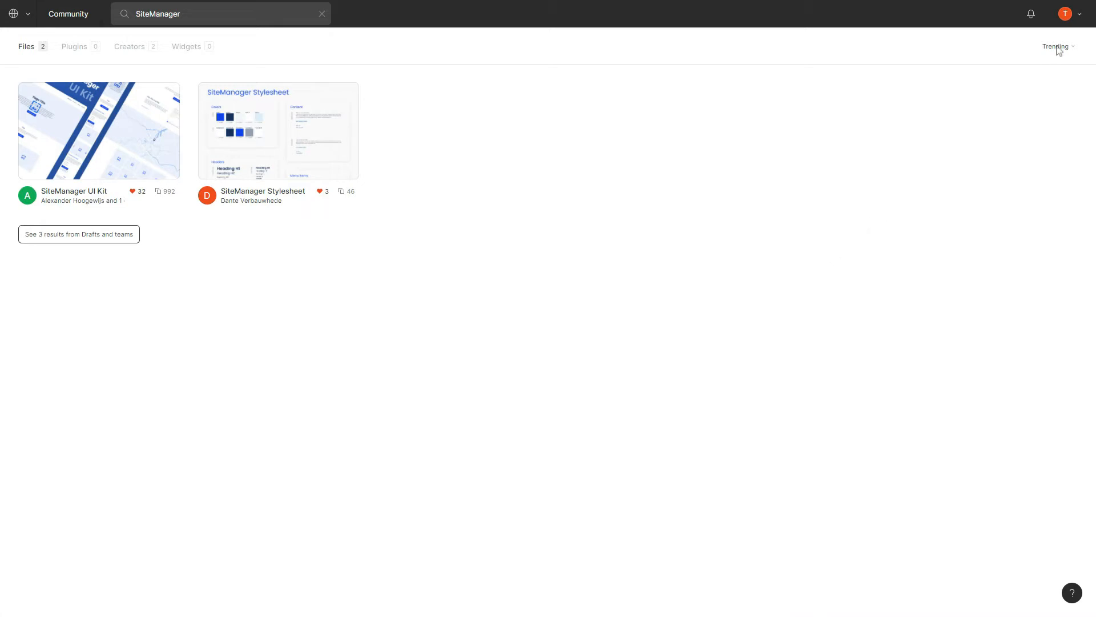
Review the personal access tokens listed in Figma's Account settings, then close the settings.
click(1073, 20)
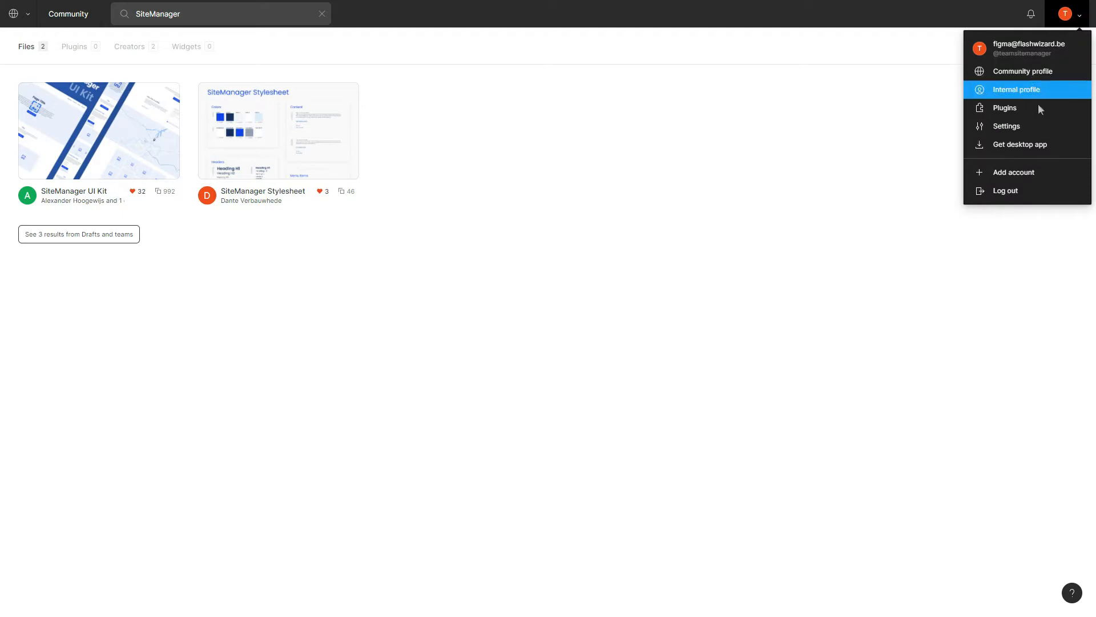
click(1018, 128)
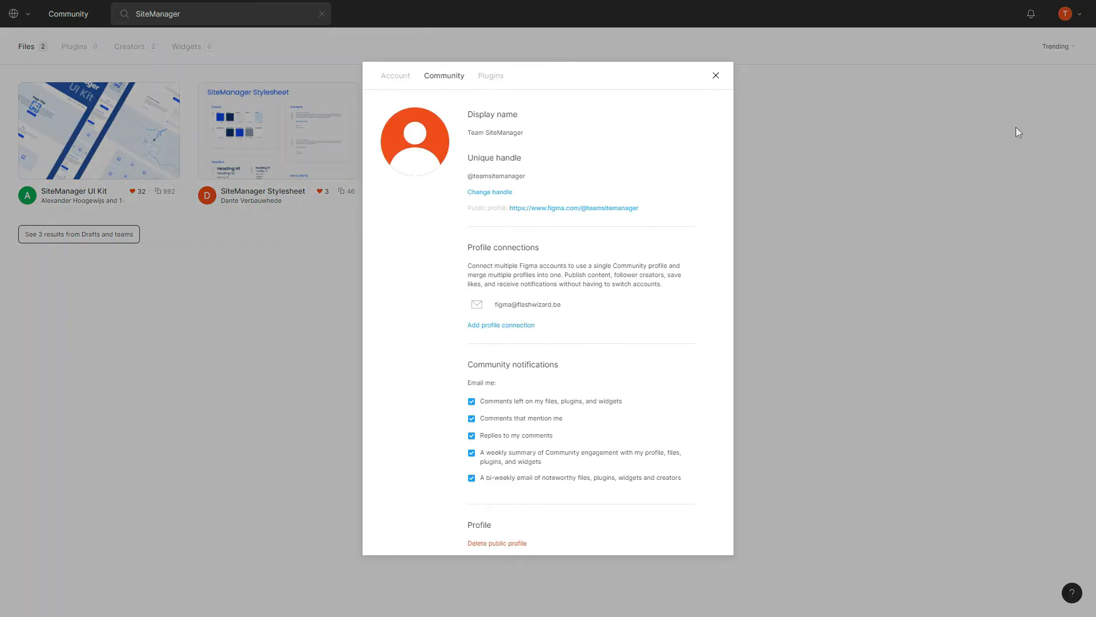
click(396, 76)
scroll(557, 260, down, 10)
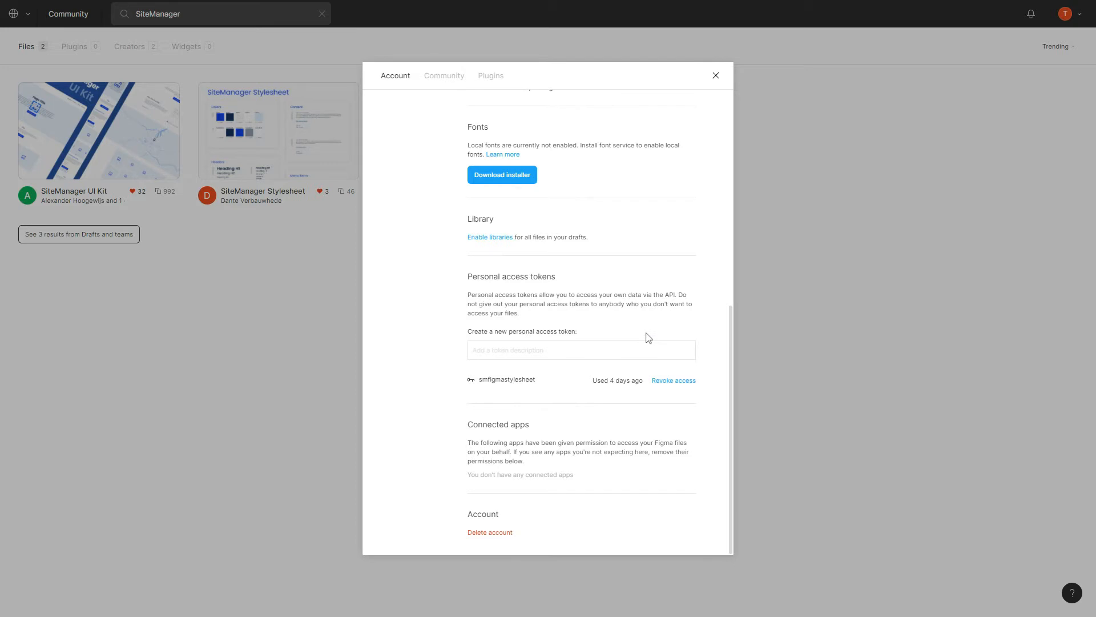
click(716, 76)
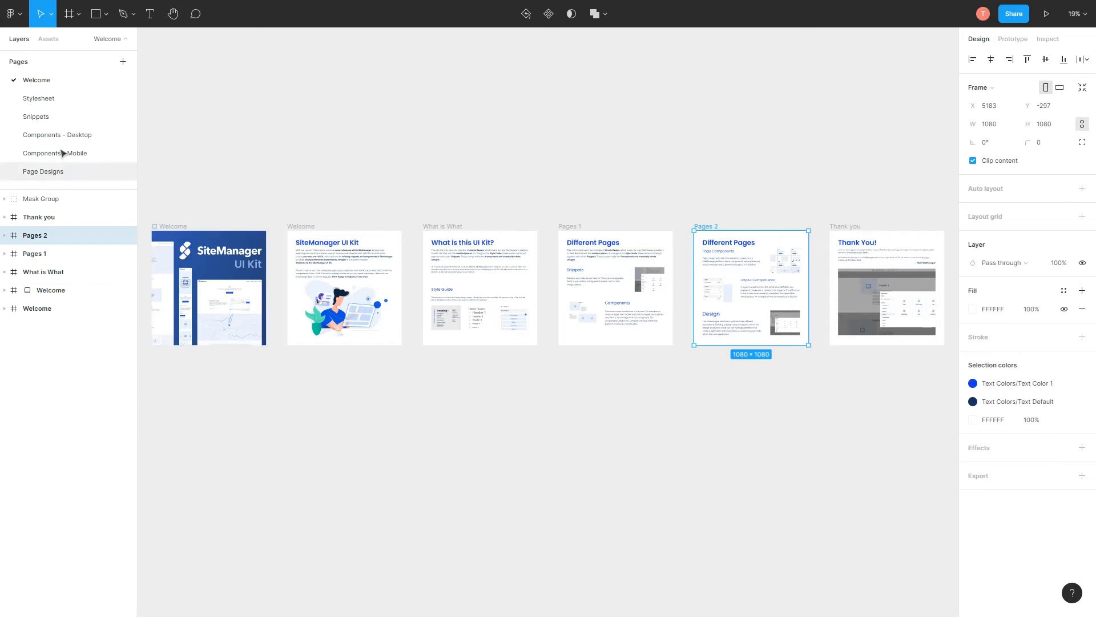
Inspect the Stylesheet page's blue colours and Poppins SemiBold Heading H1, then go to Page Designs.
click(57, 99)
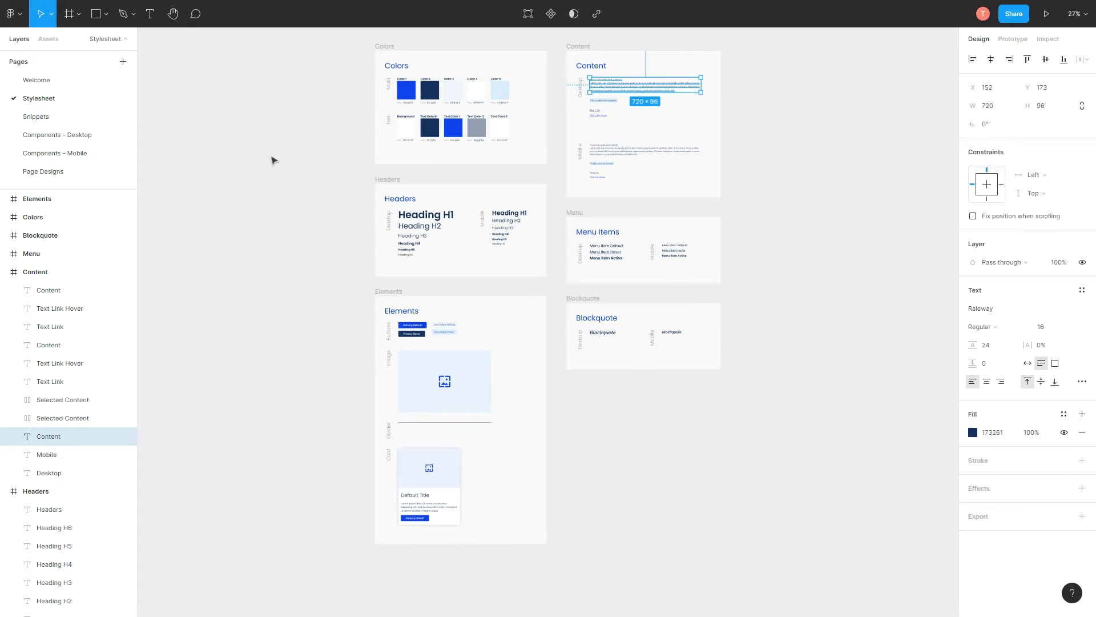
click(416, 217)
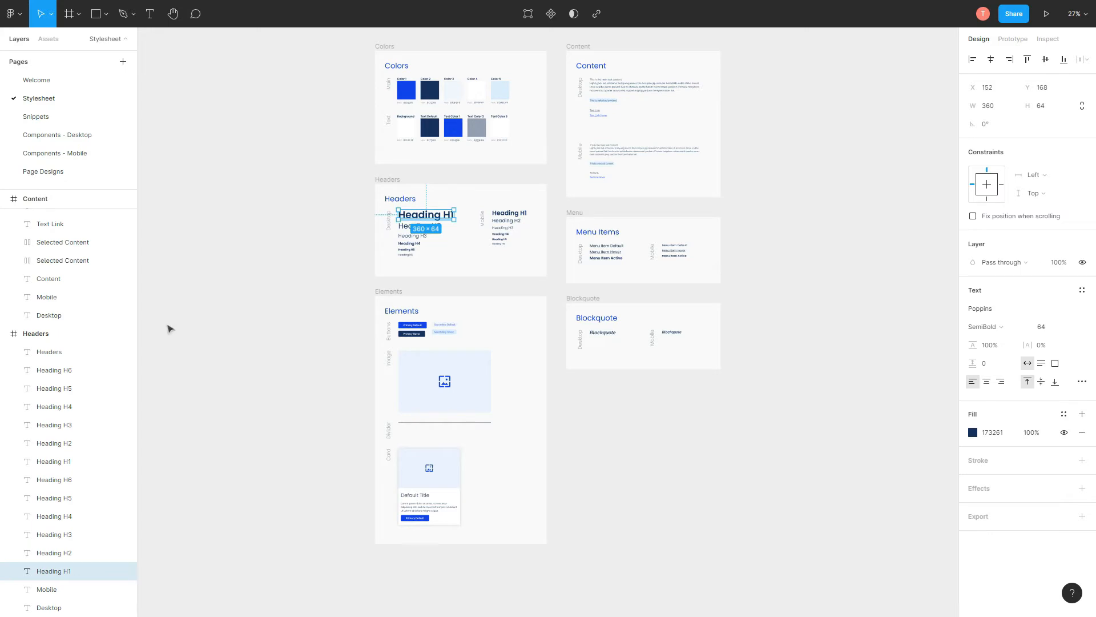
click(374, 258)
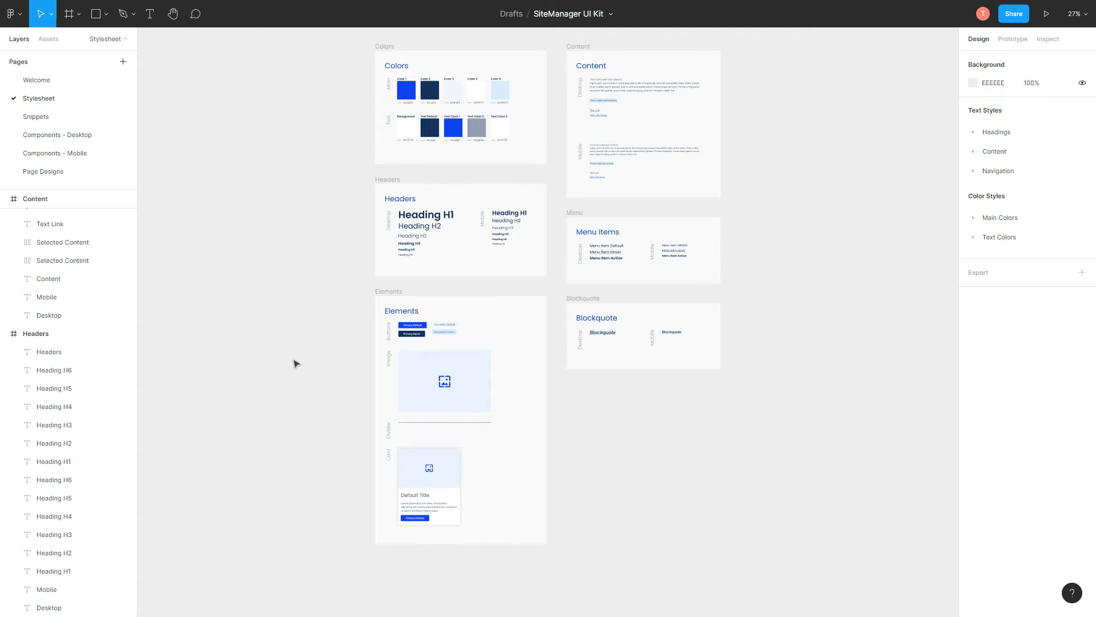
click(75, 179)
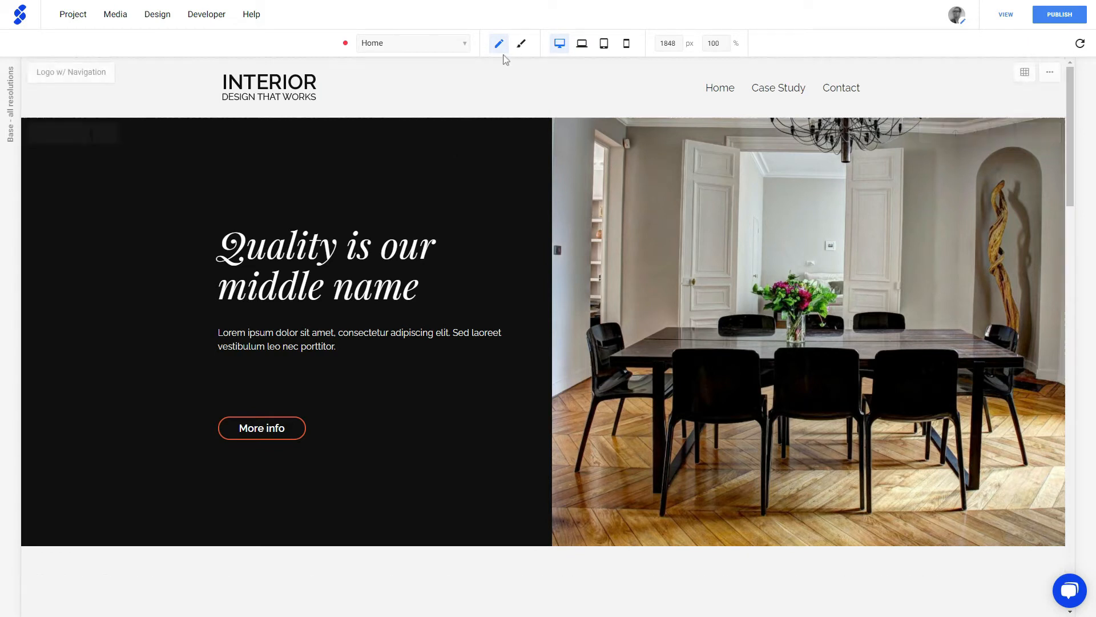
Switch to design view and open the Stylesheet page to review the orange colours and Playfair Display headers.
click(523, 44)
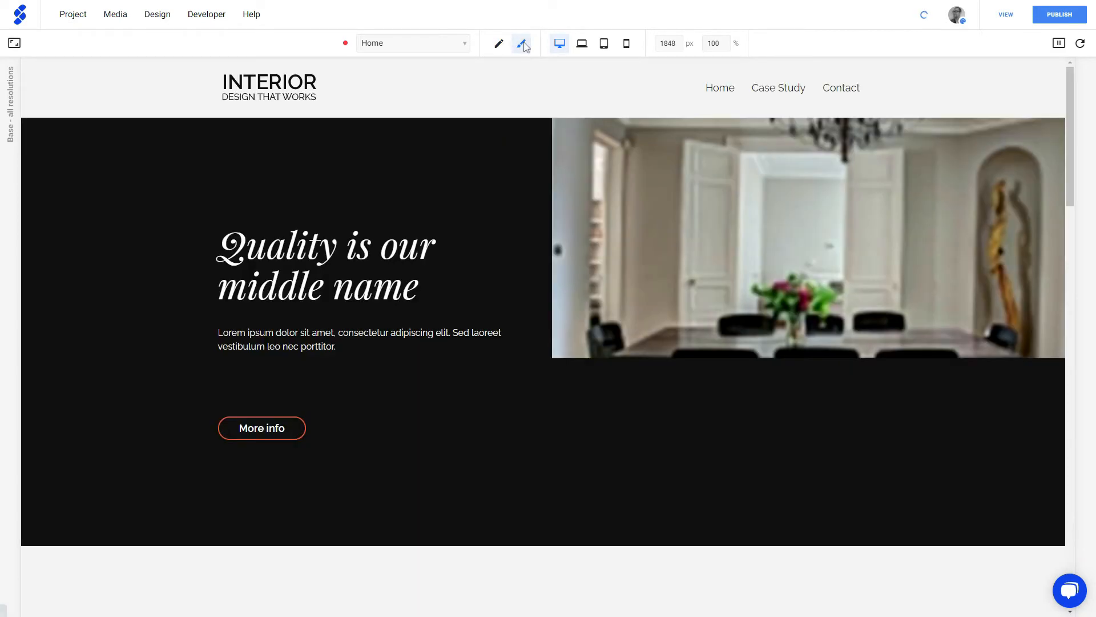
click(441, 44)
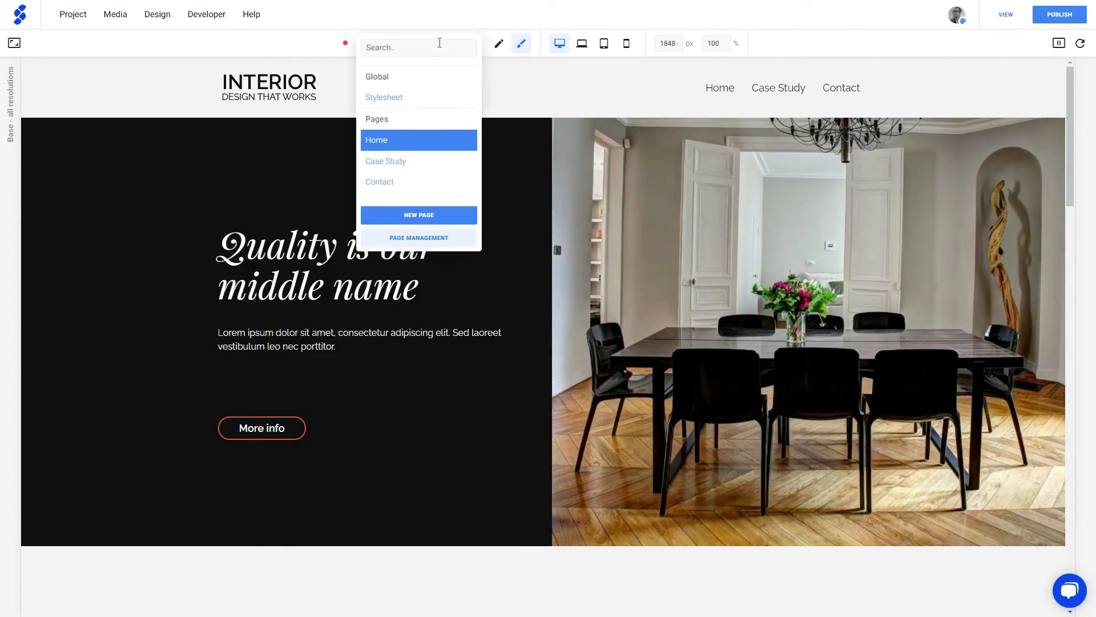
click(416, 103)
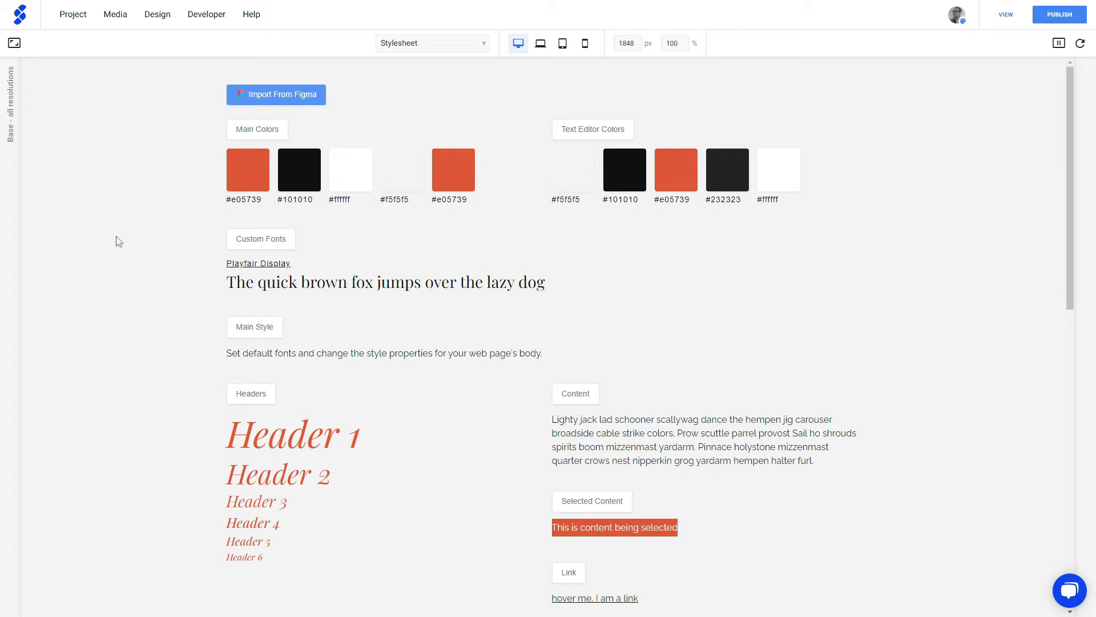
scroll(112, 256, down, 7)
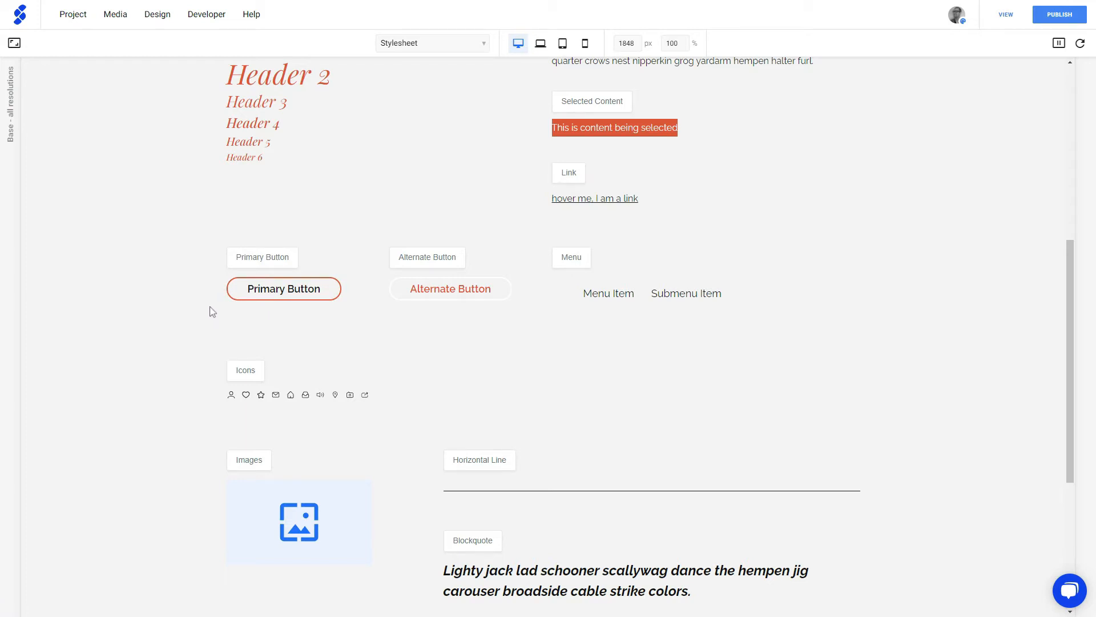
scroll(209, 309, up, 7)
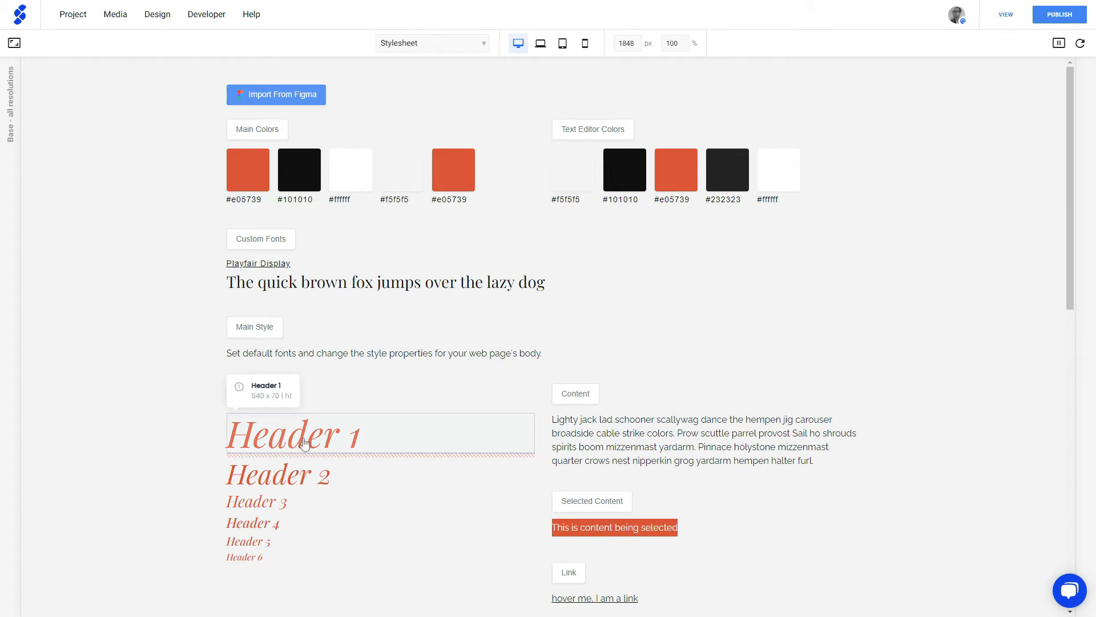
click(304, 444)
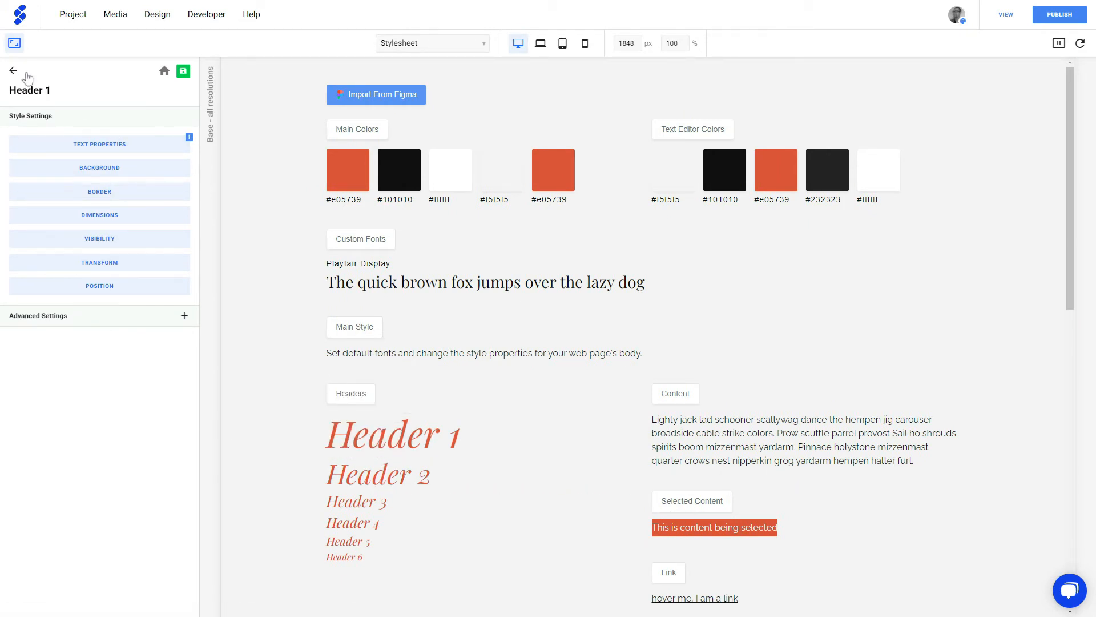
click(163, 71)
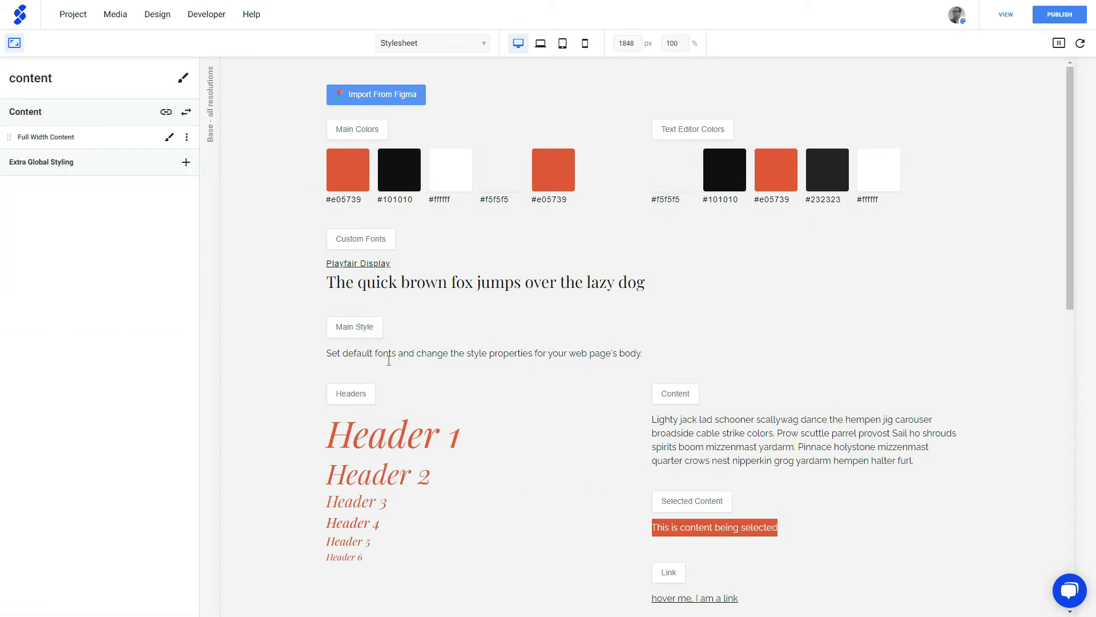
click(14, 43)
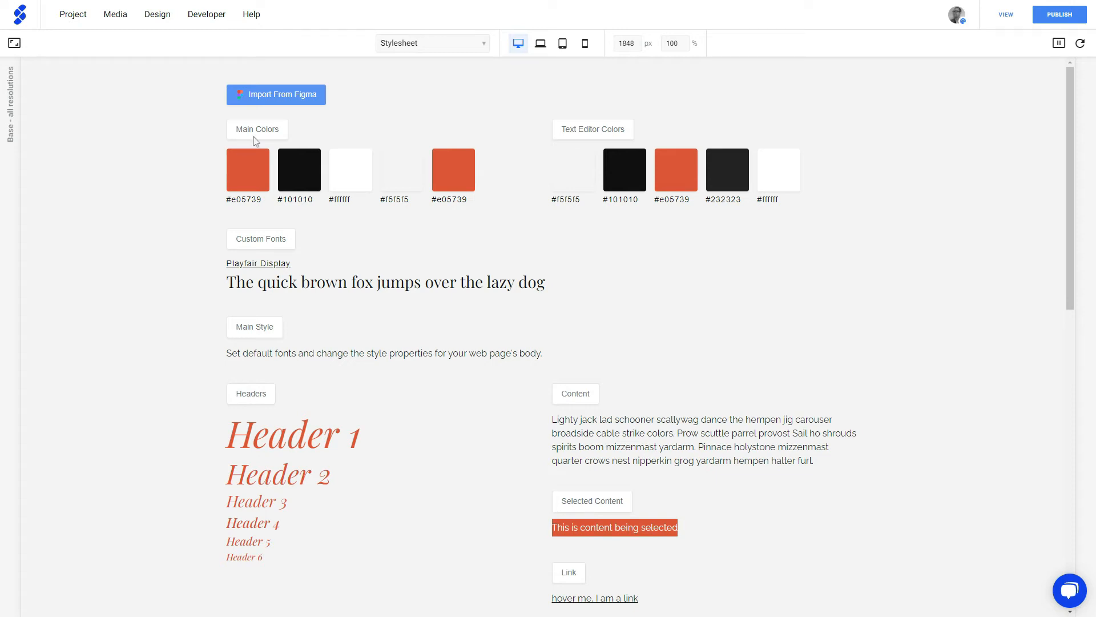
Start importing styles from Figma and paste the personal access token into the Figma Token field.
click(284, 102)
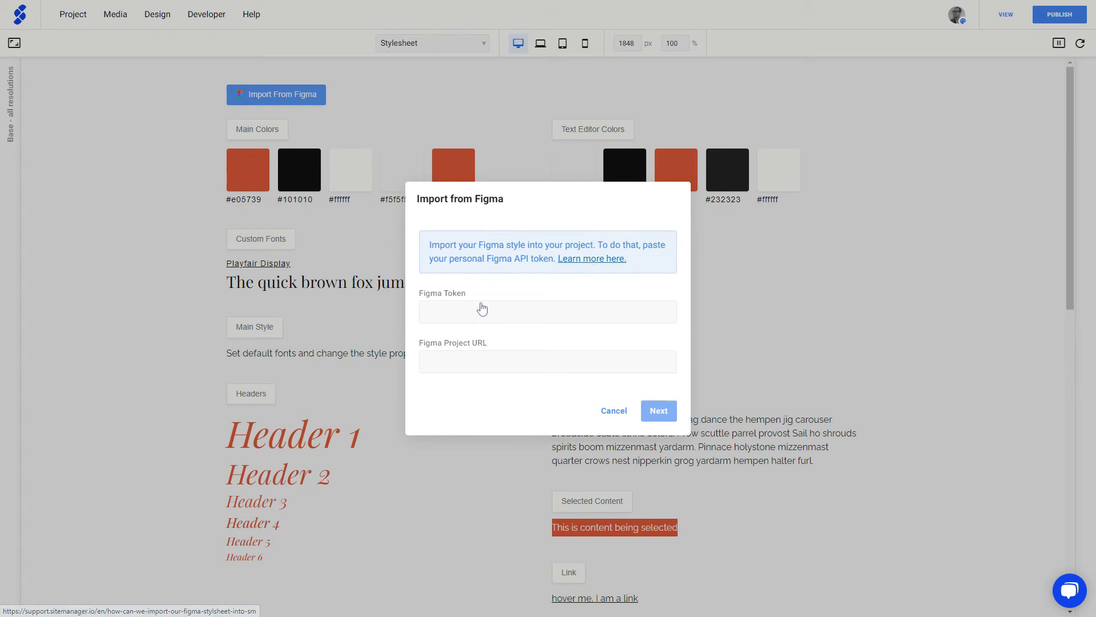
click(449, 309)
key(ctrl+v)
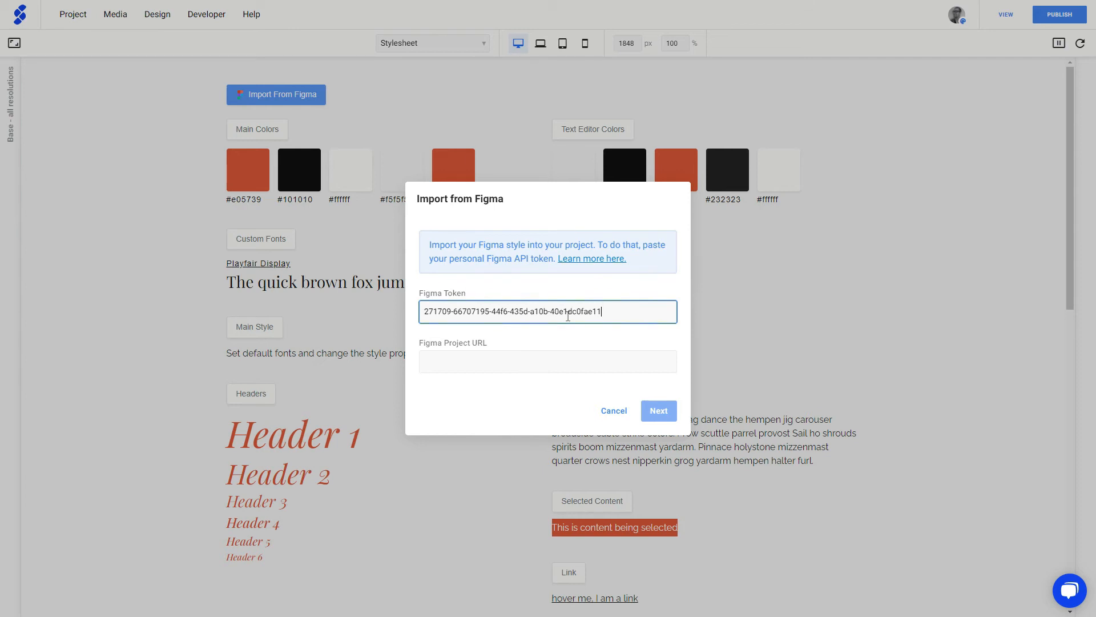
Paste the UI Kit file's link as the Figma project URL and continue to page selection.
click(465, 361)
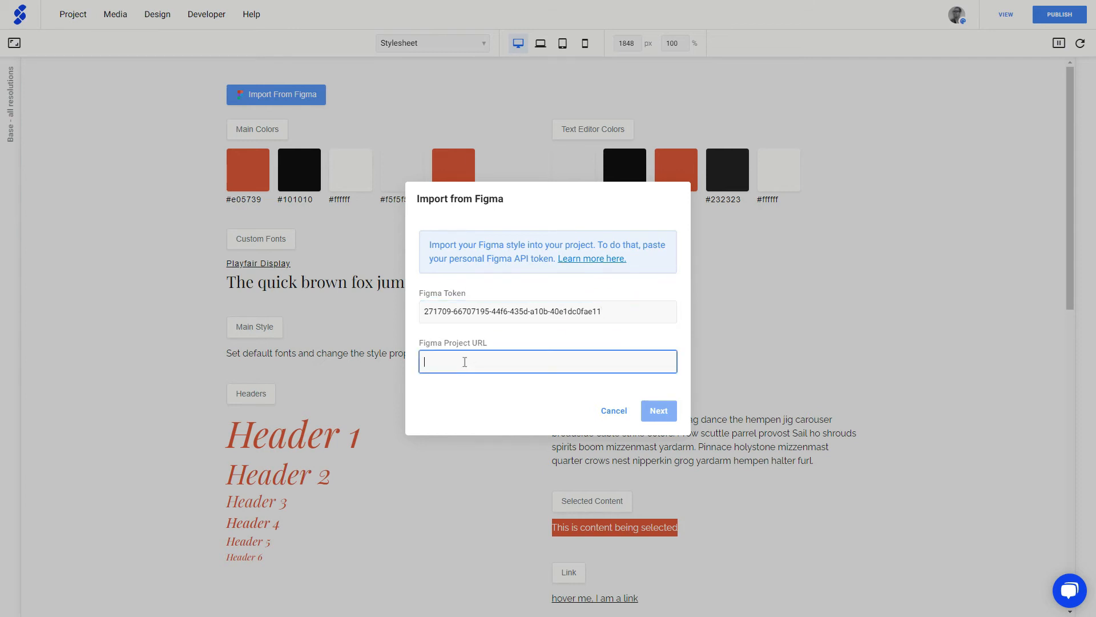
key(alt+Tab)
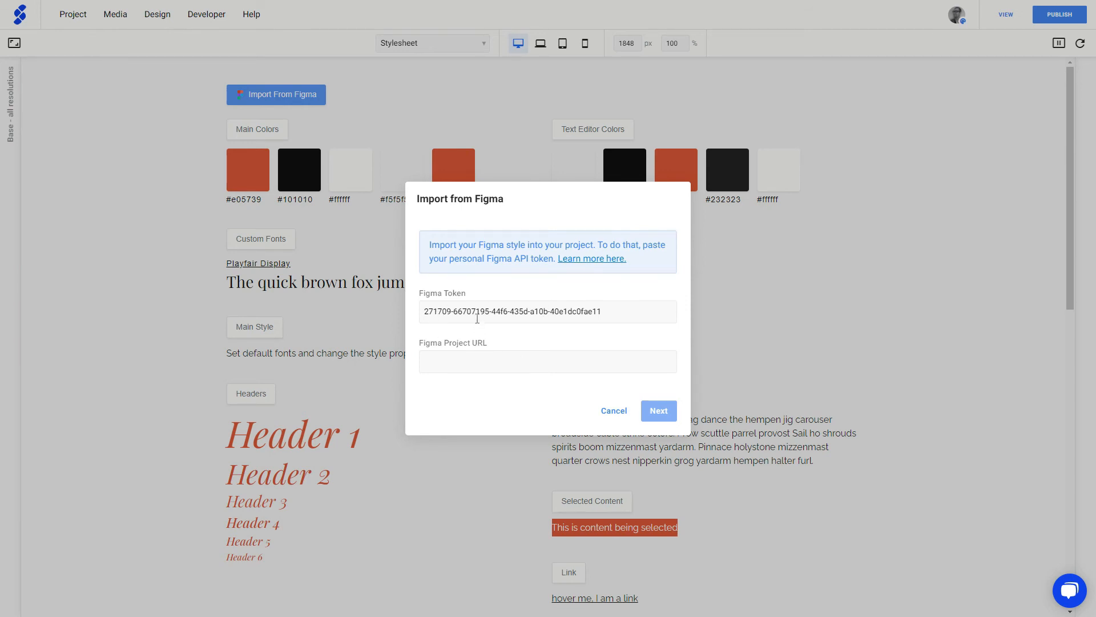
click(463, 367)
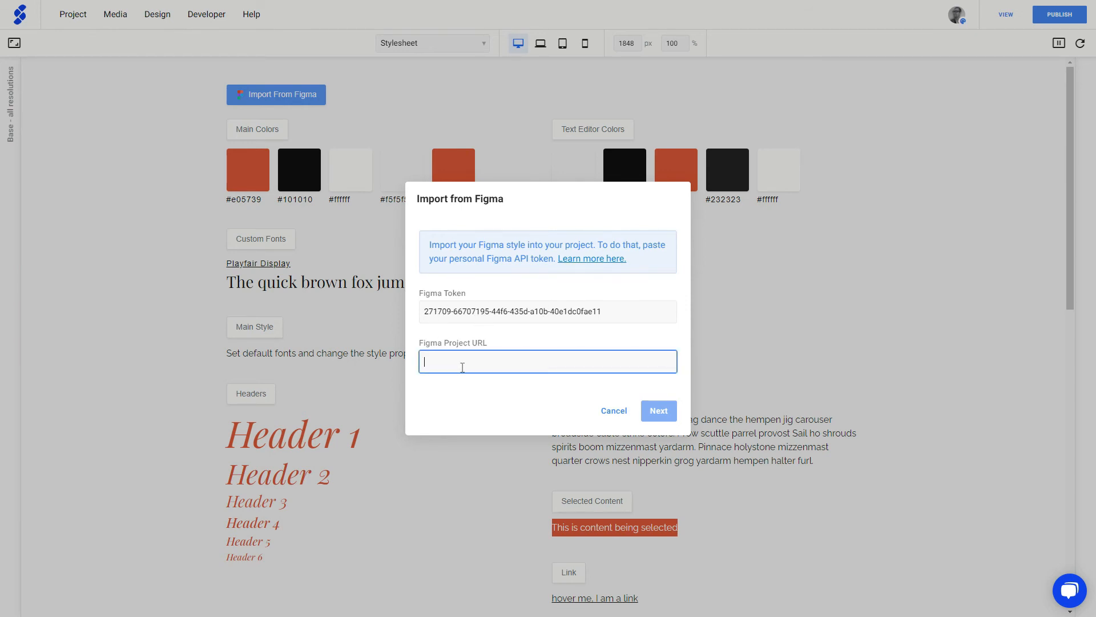
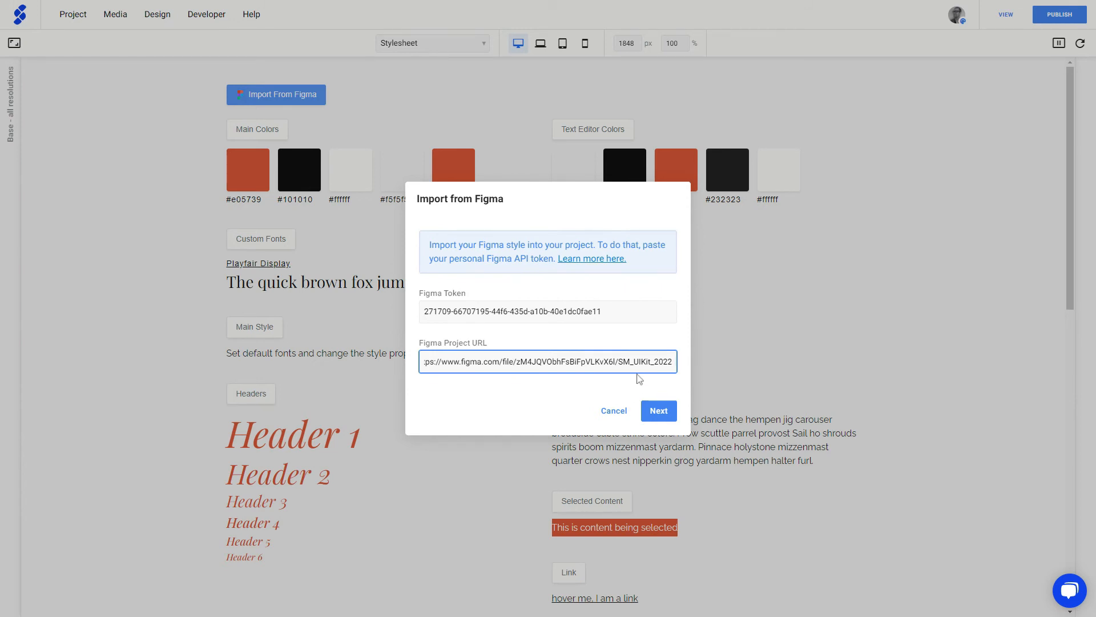
click(659, 411)
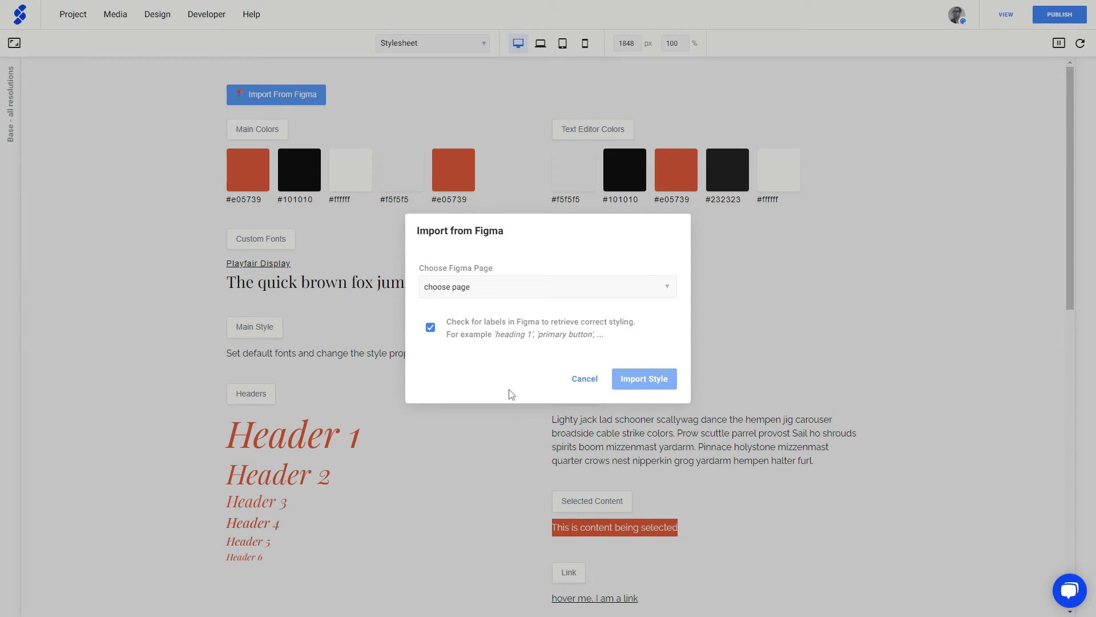
Choose the Figma file's Stylesheet page and import its styles.
click(547, 290)
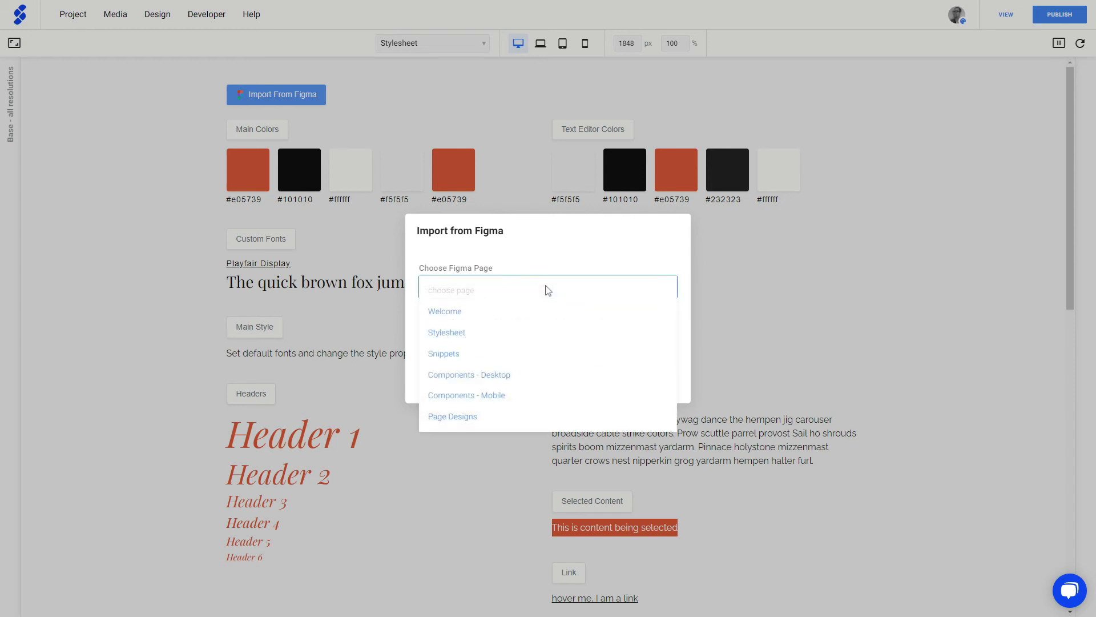
click(469, 333)
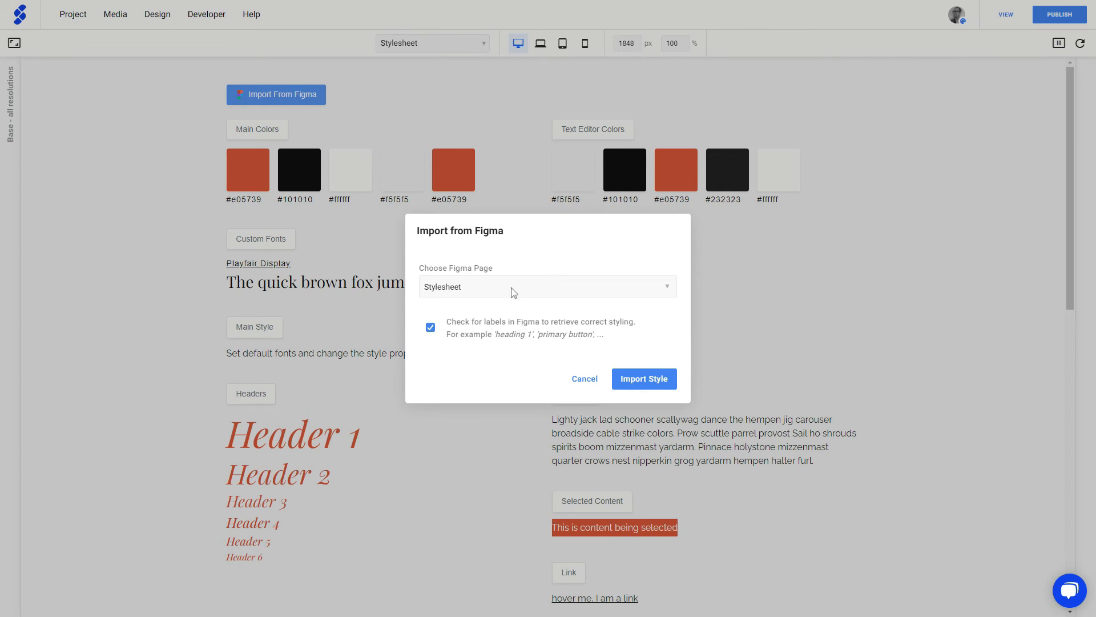
click(645, 379)
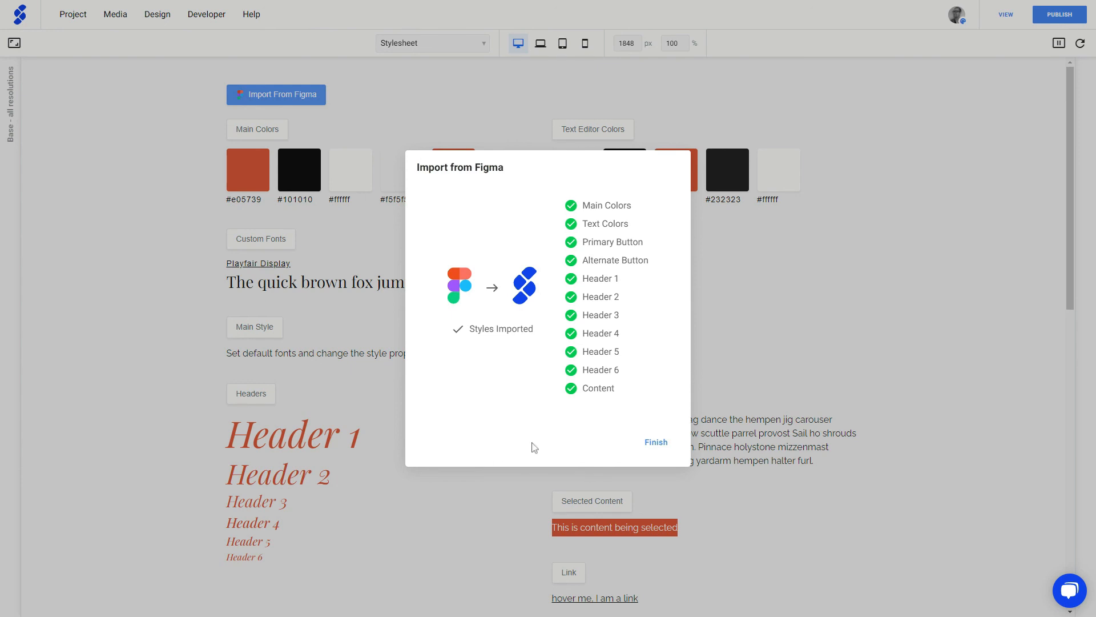
Close the import summary and review the #1245ee and #173261 colours, Poppins headers and blue buttons.
click(655, 442)
click(656, 442)
scroll(172, 190, down, 3)
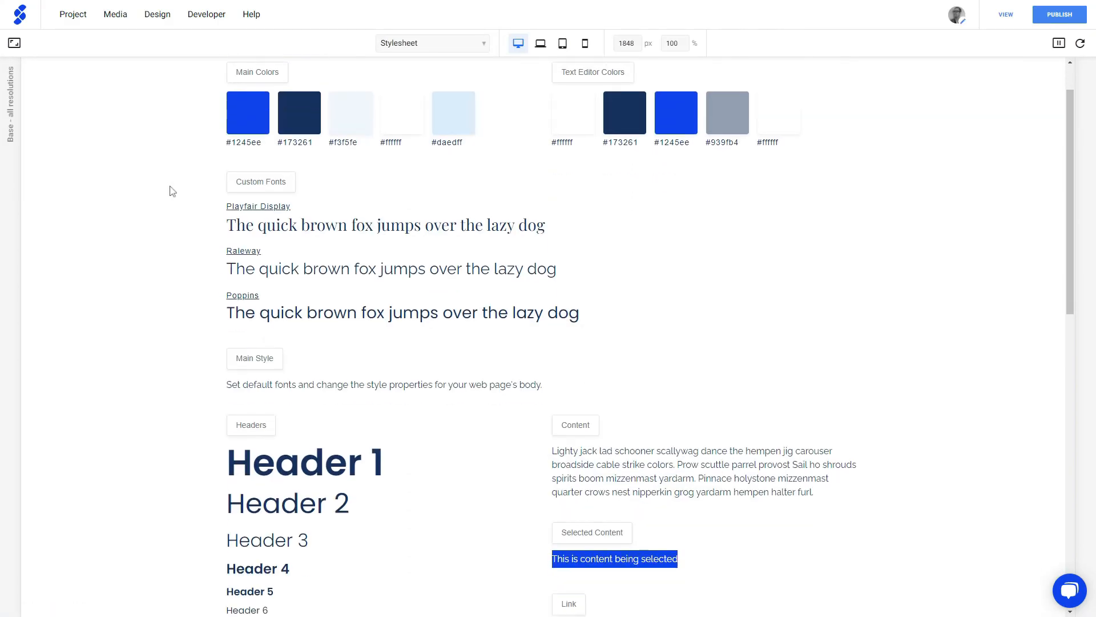
scroll(171, 191, down, 4)
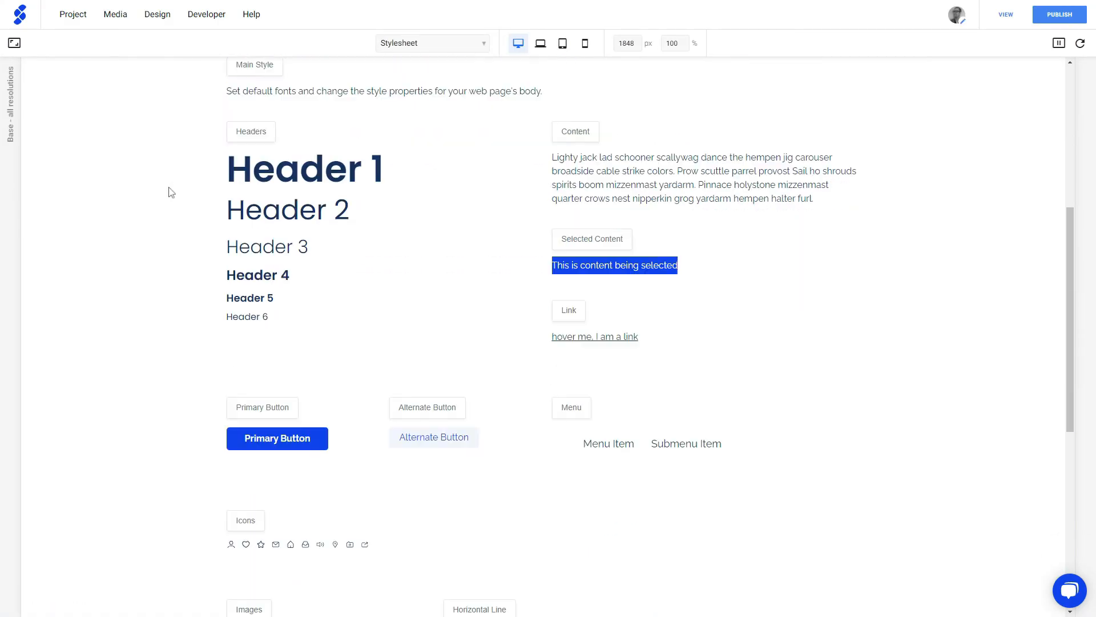
scroll(169, 190, down, 6)
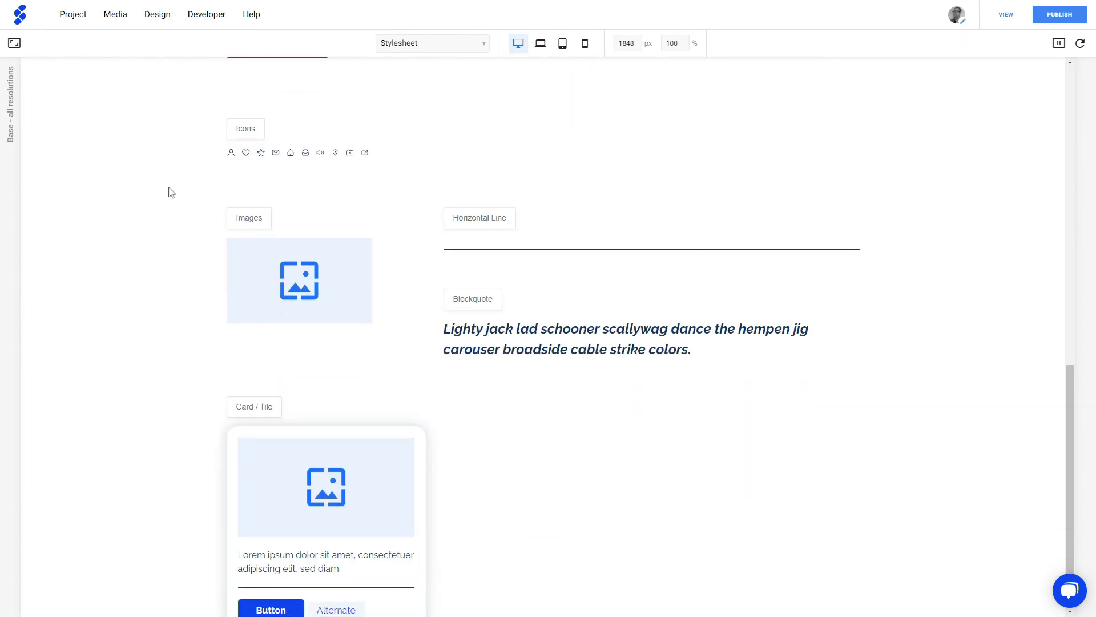
scroll(167, 192, up, 8)
scroll(168, 194, up, 5)
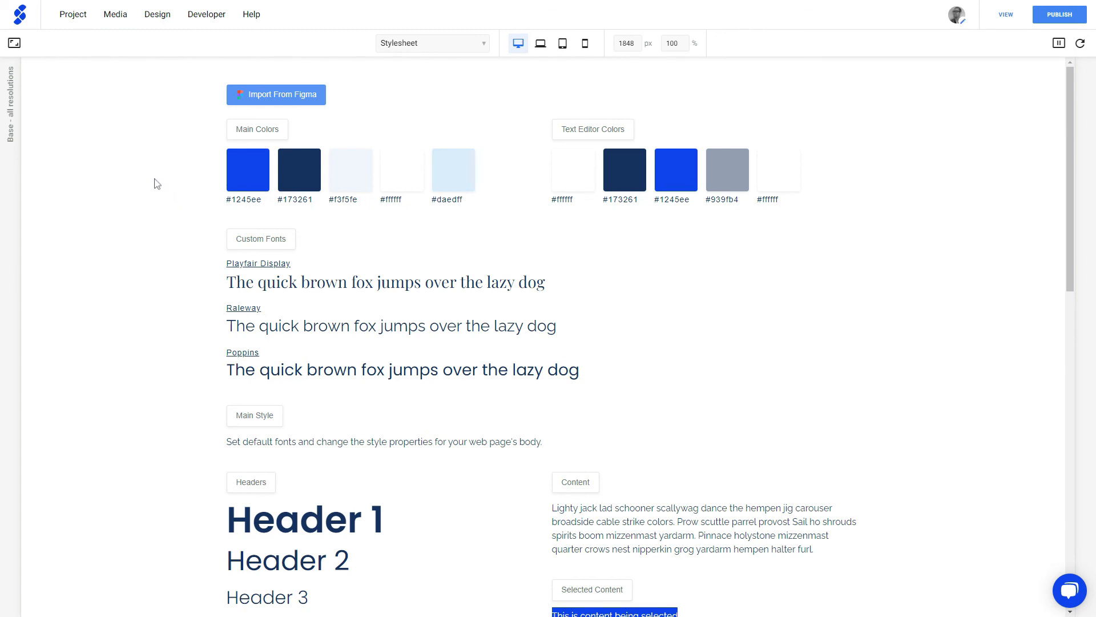
Open the Home page and scroll through its navy hero, Poppins headings and blue buttons.
click(399, 45)
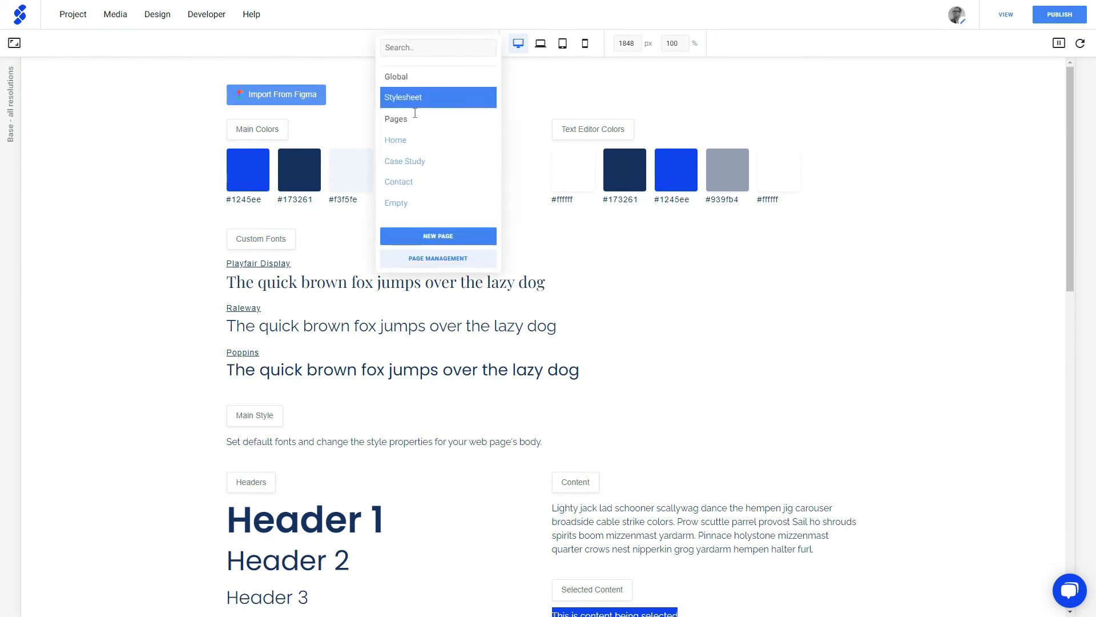
click(405, 140)
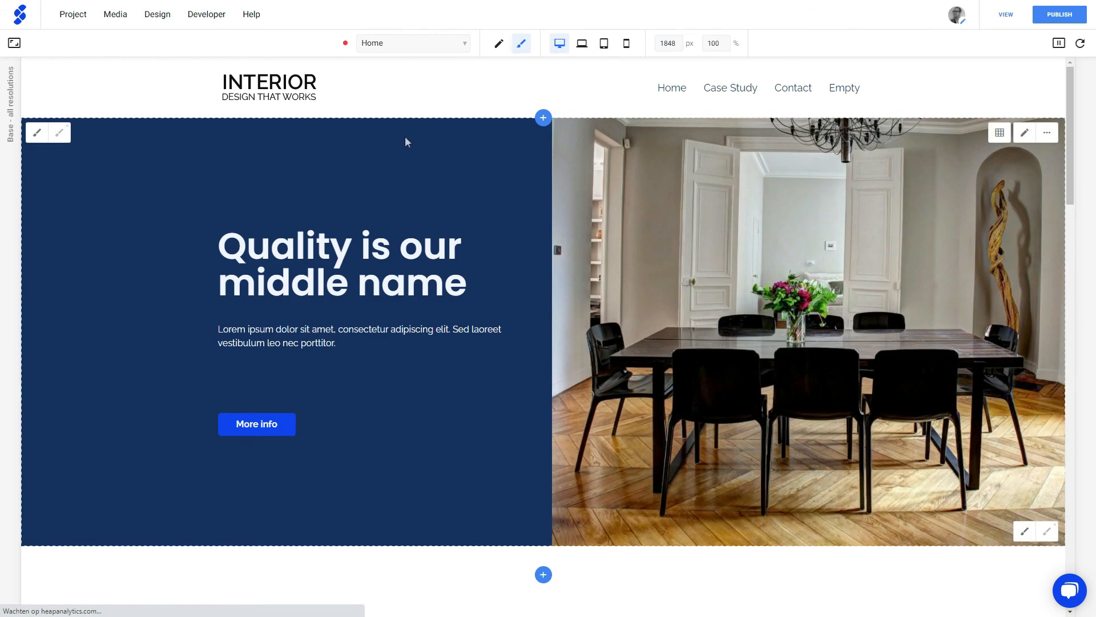
scroll(352, 298, down, 10)
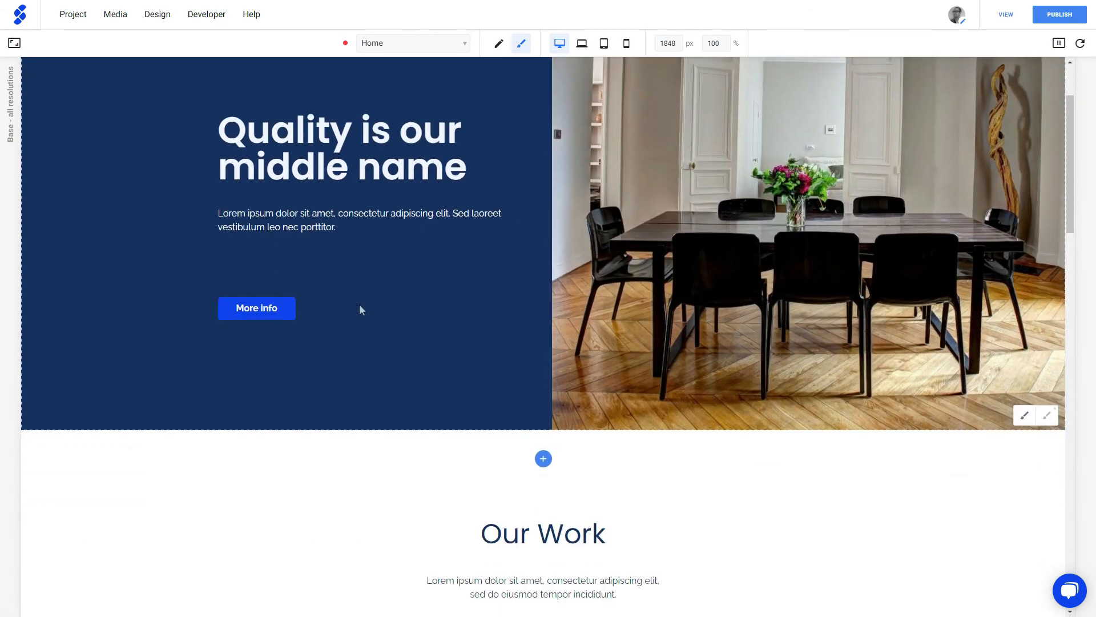
scroll(285, 287, down, 5)
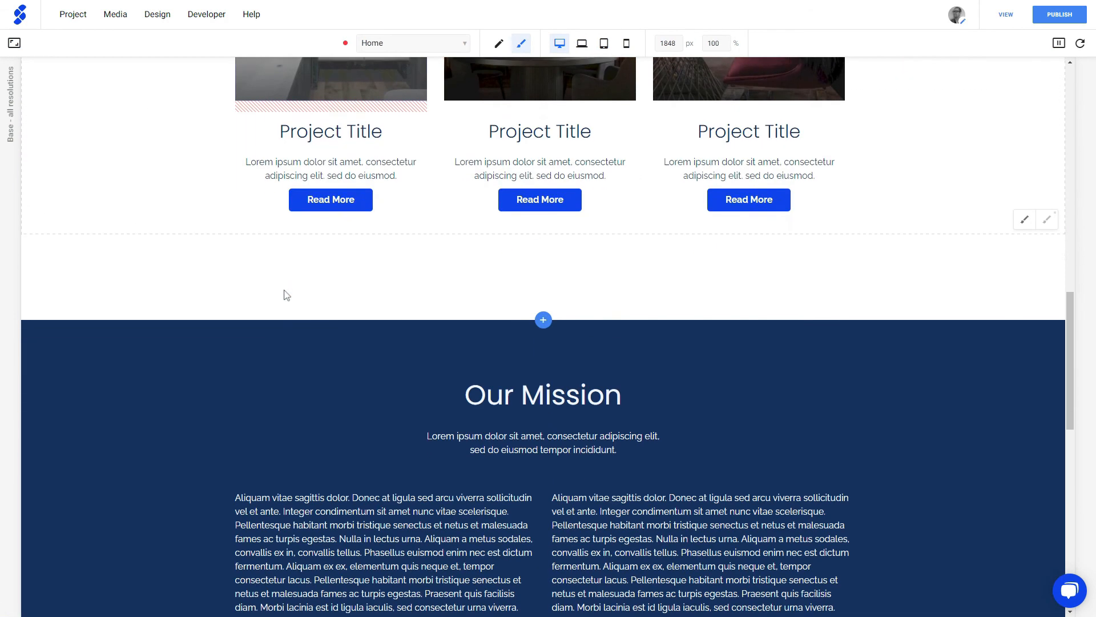
scroll(283, 289, up, 10)
scroll(283, 286, up, 4)
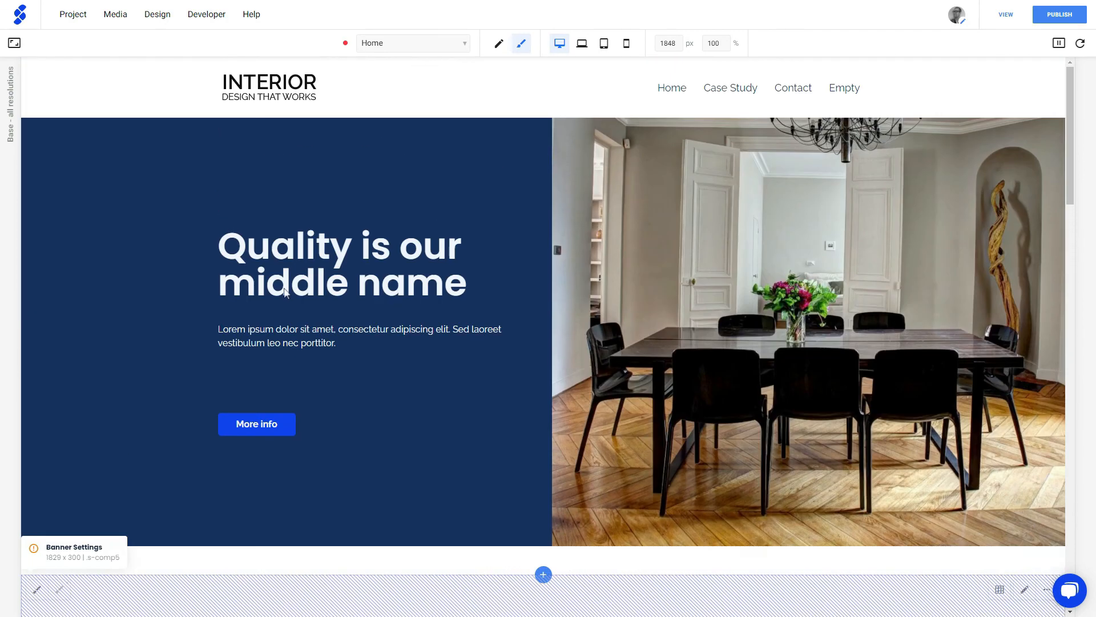